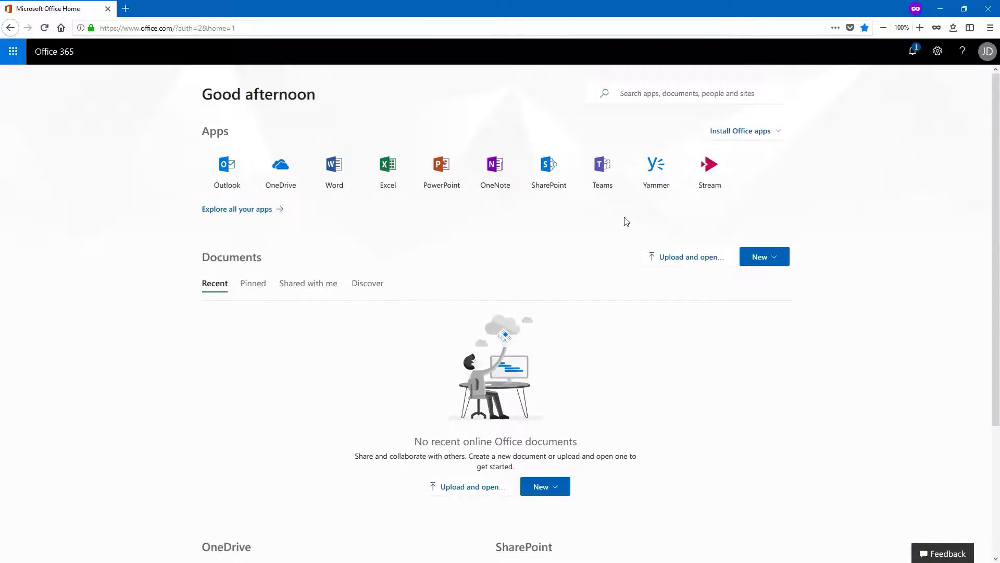
Step: Launch Microsoft Stream from the Office 365 home page and show its Create menu
click(719, 185)
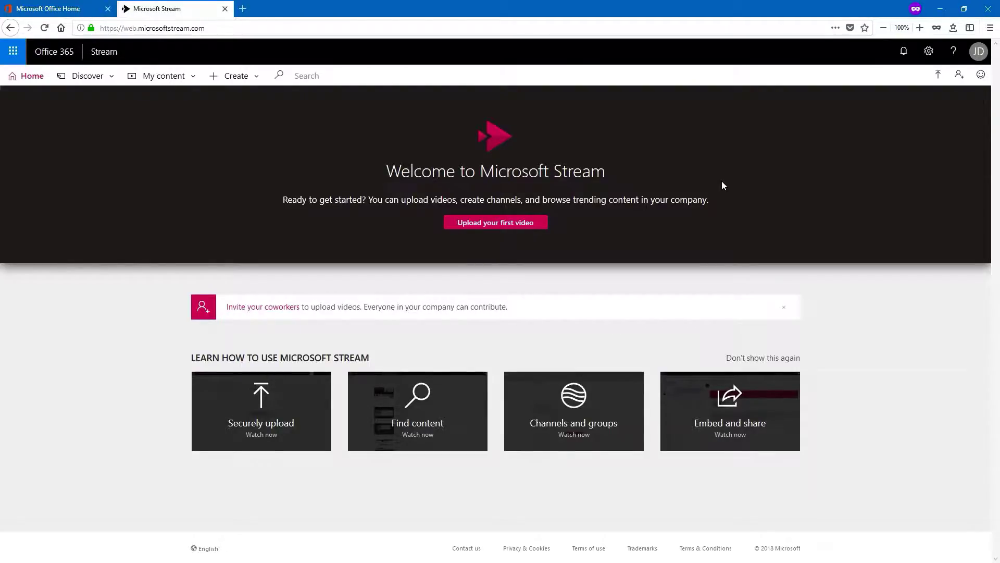
click(257, 79)
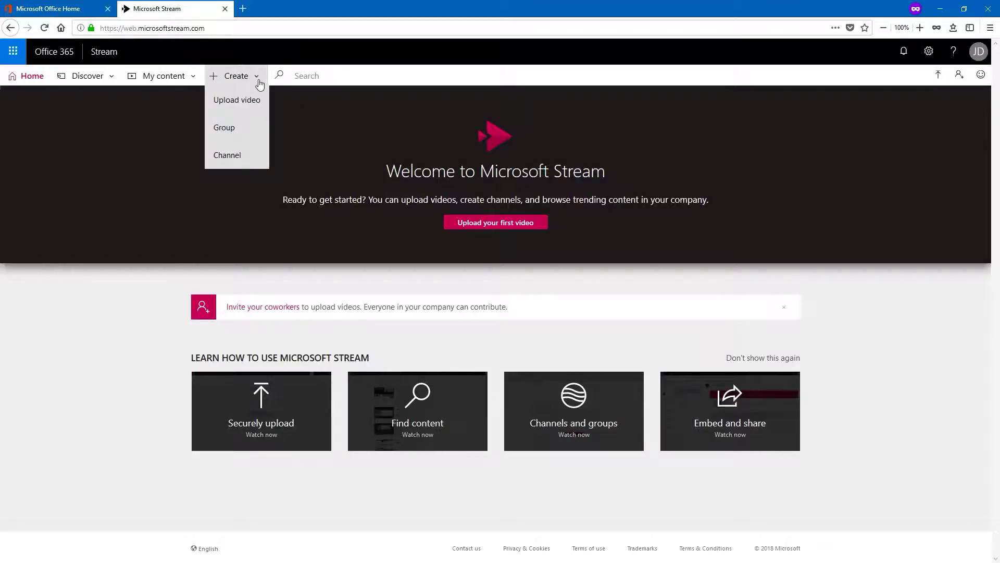
Step: Start a new group named Techies, described as 'Techies in my team', with Private access
click(247, 130)
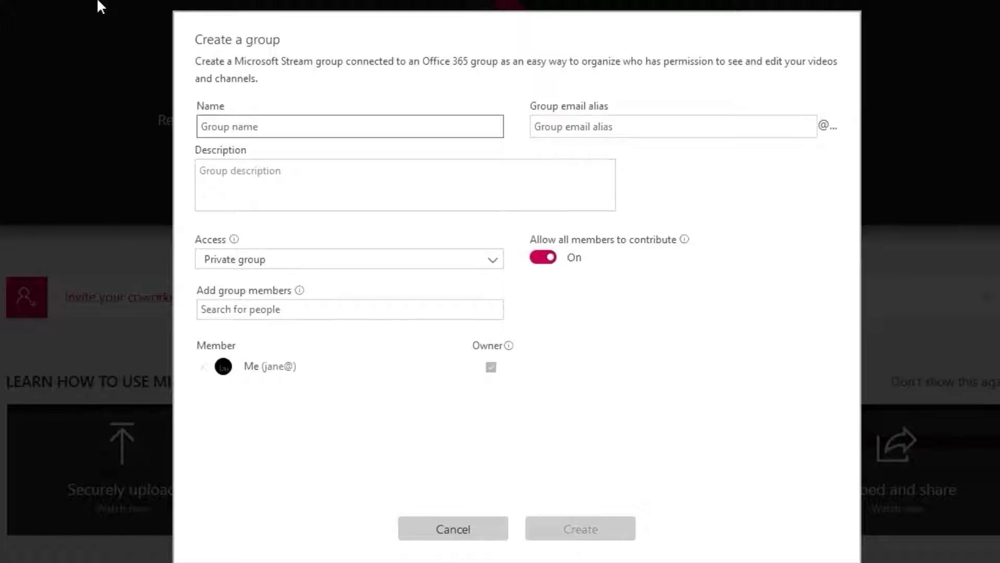
text(Techies)
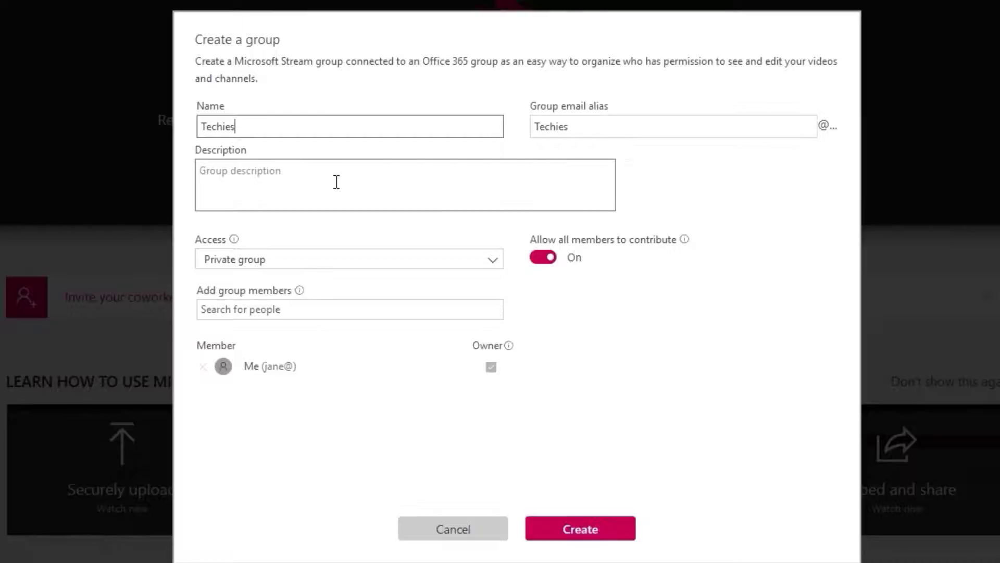
click(356, 176)
text(Tec)
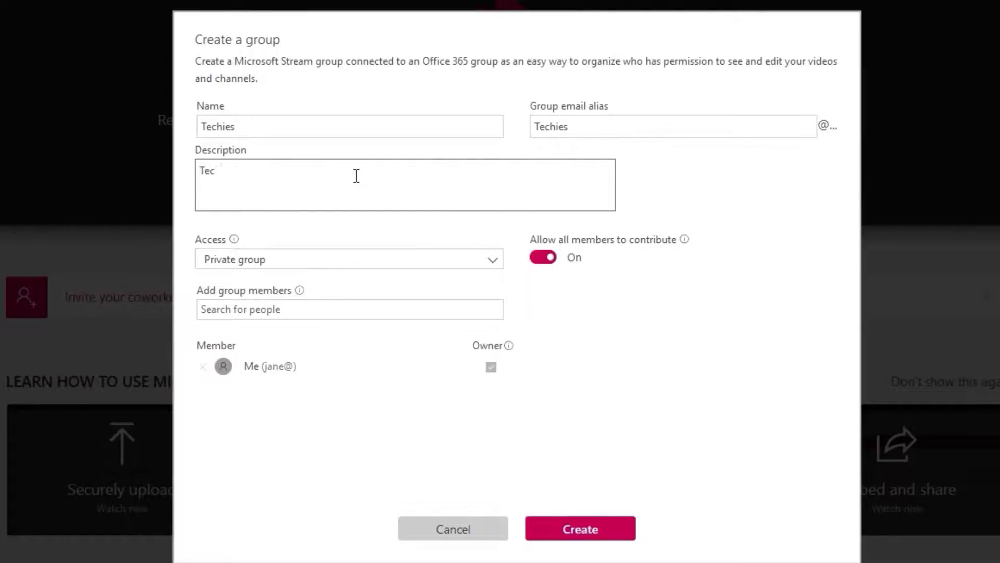
text(hies in my team)
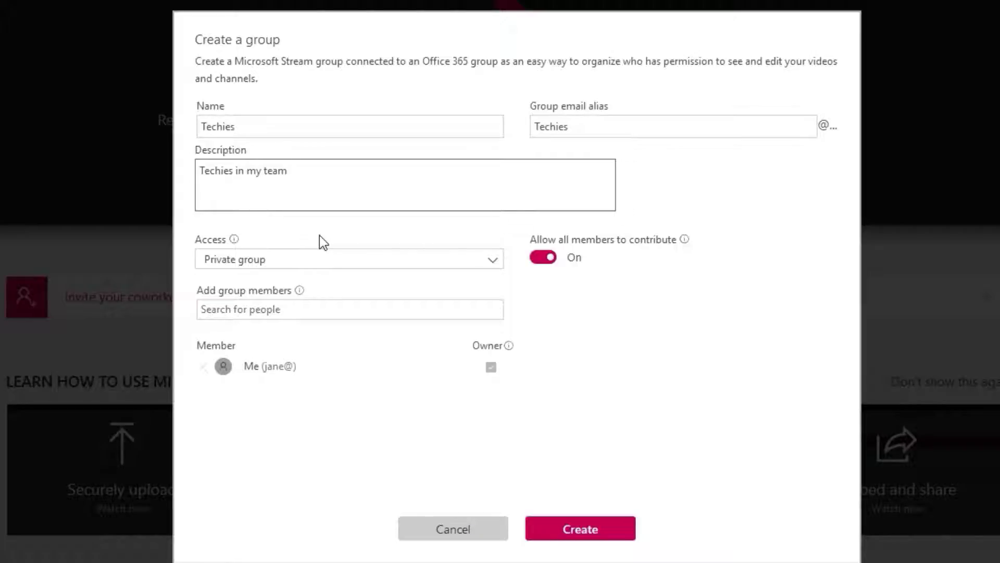
click(495, 264)
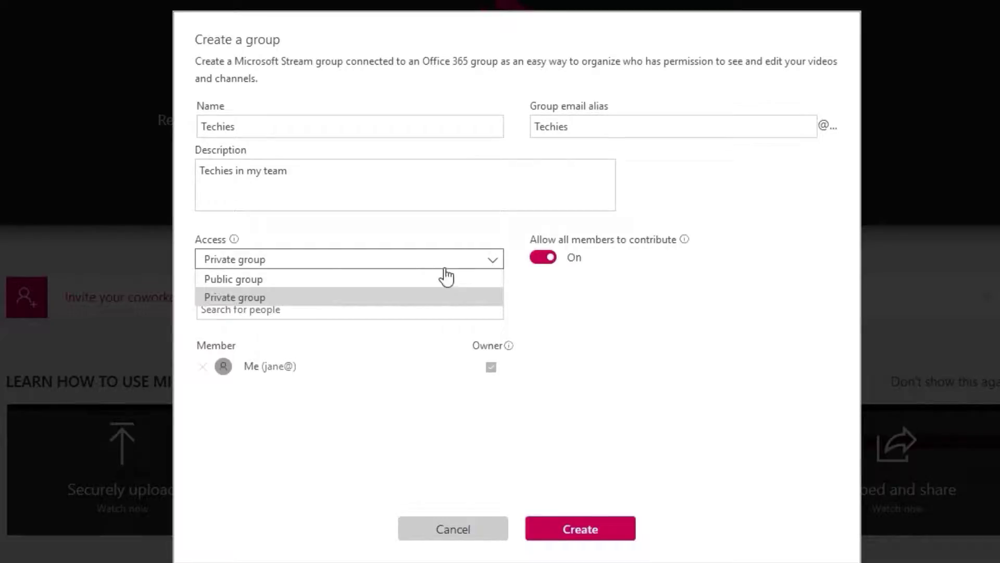
click(303, 299)
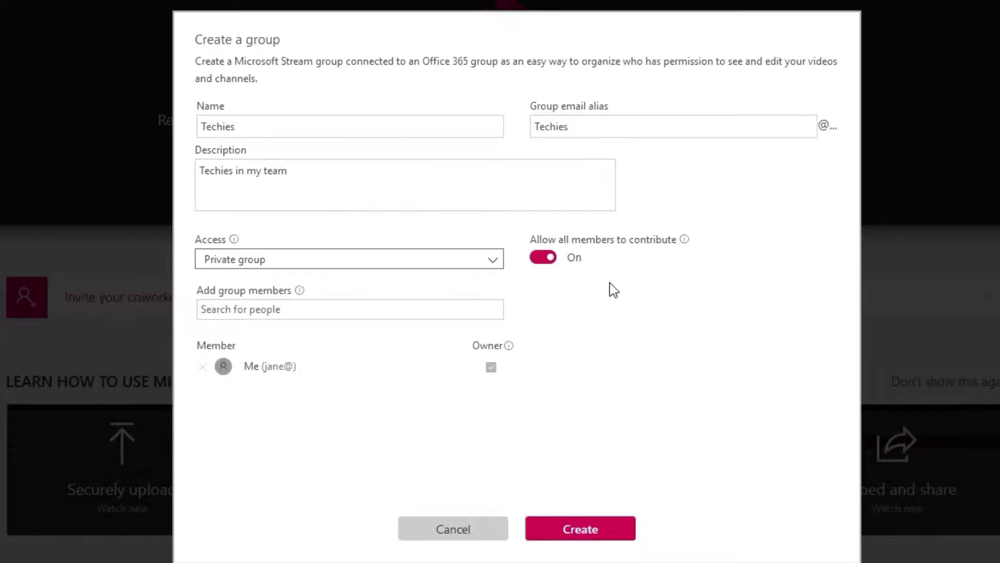
Step: Add two colleagues as members and create the Techies group
click(304, 309)
text(john)
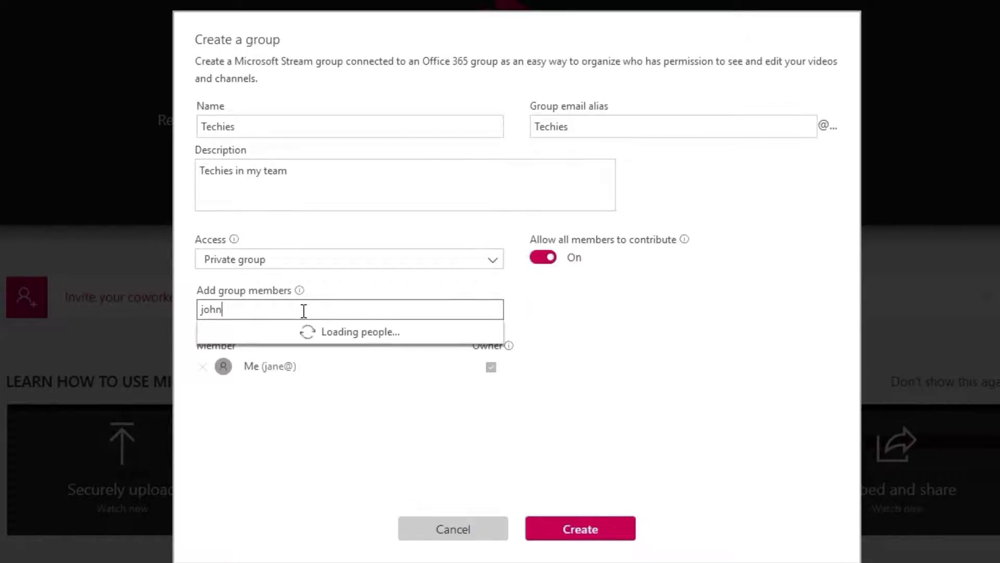
click(314, 333)
text(mary)
click(313, 331)
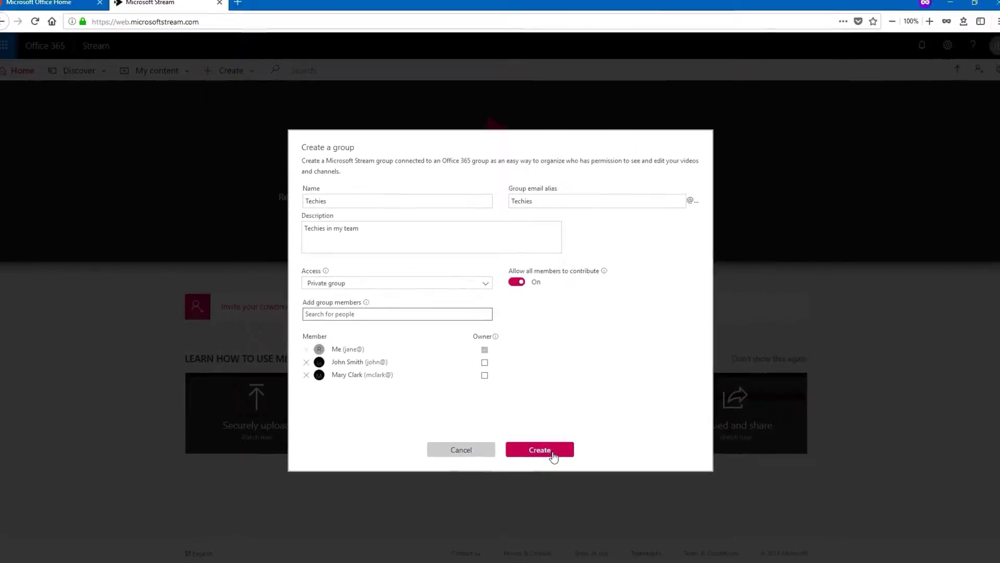
click(551, 451)
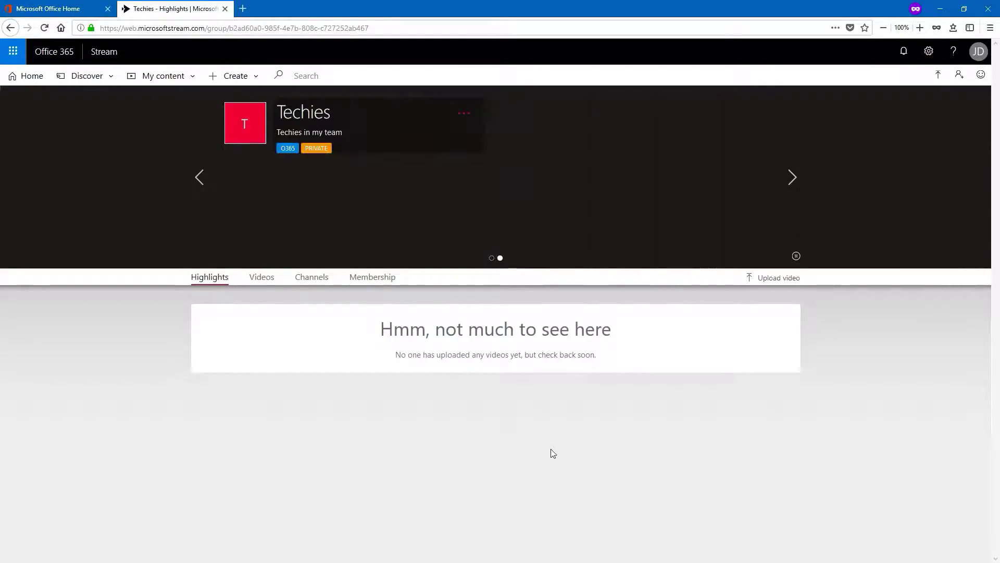
click(257, 77)
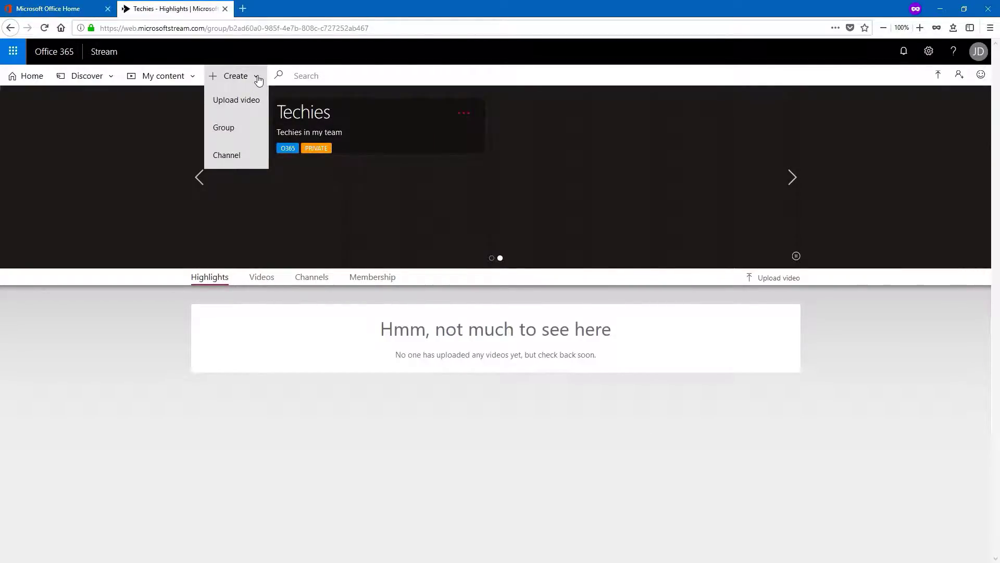
Step: Create the group channel 'PowerShell Lessons' for Techies, described 'PowerShell videos from beginners to advanced'
click(227, 155)
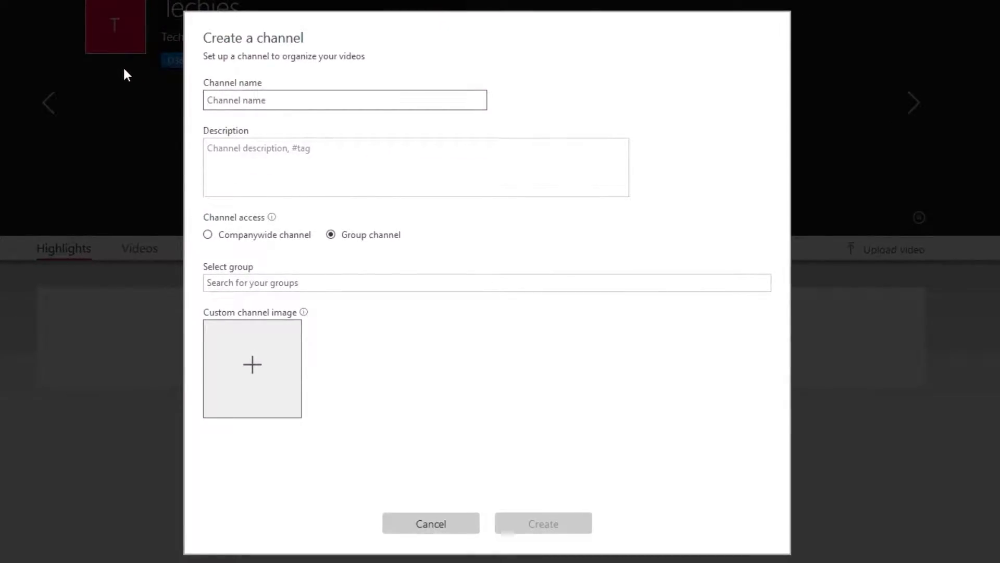
text(PowerShell Lesson)
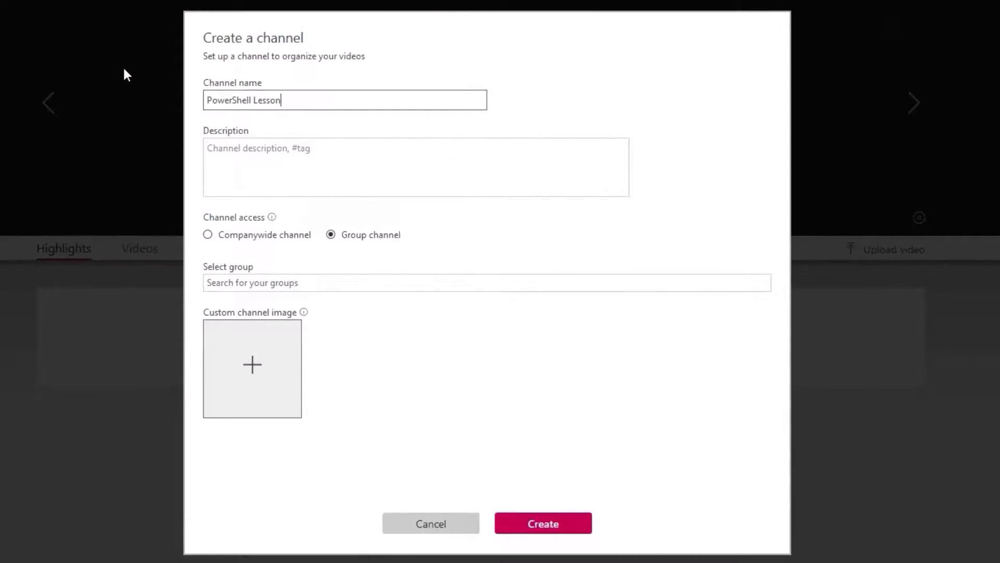
text(s)
click(371, 153)
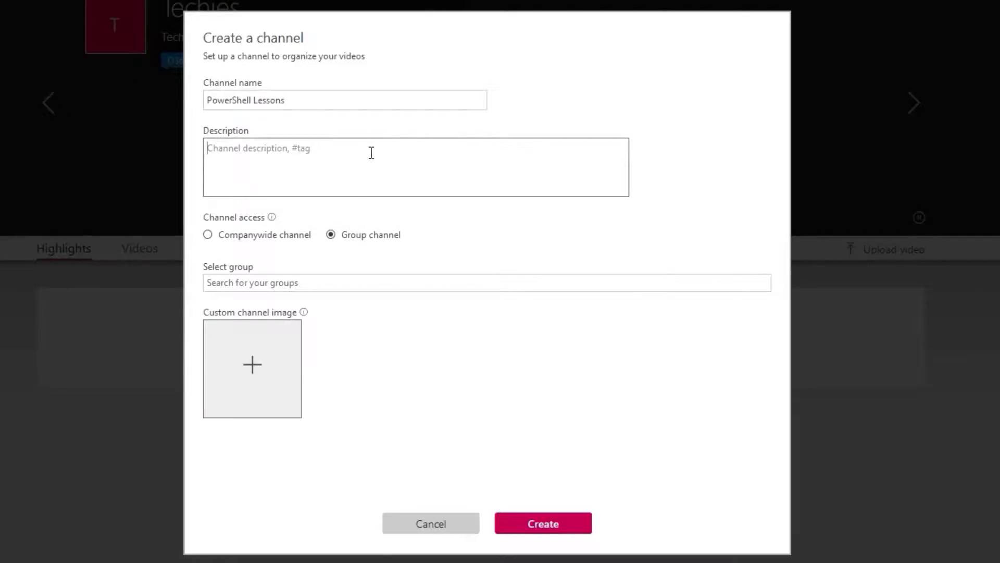
text(PowerShell vi)
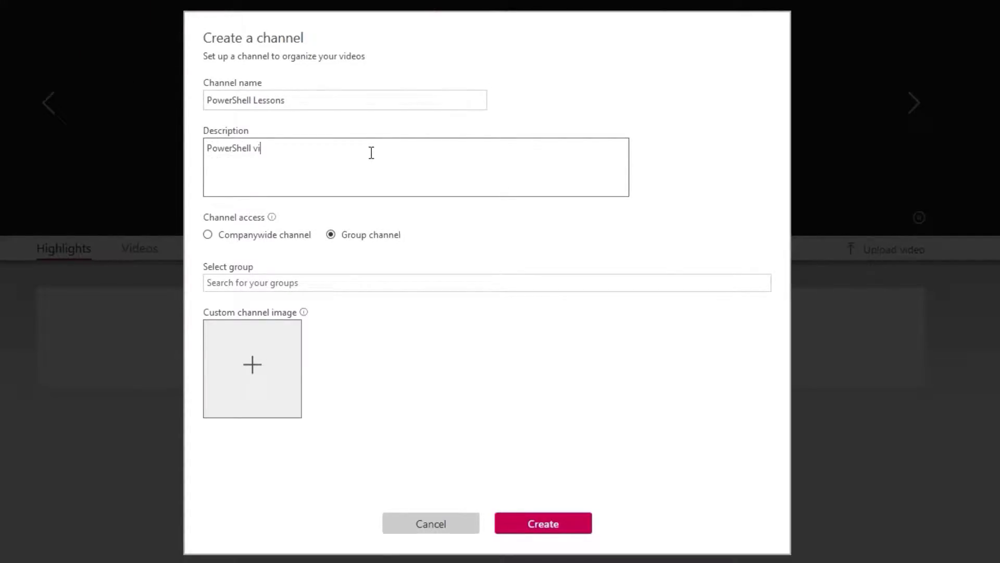
text(deos from beginners to advanced)
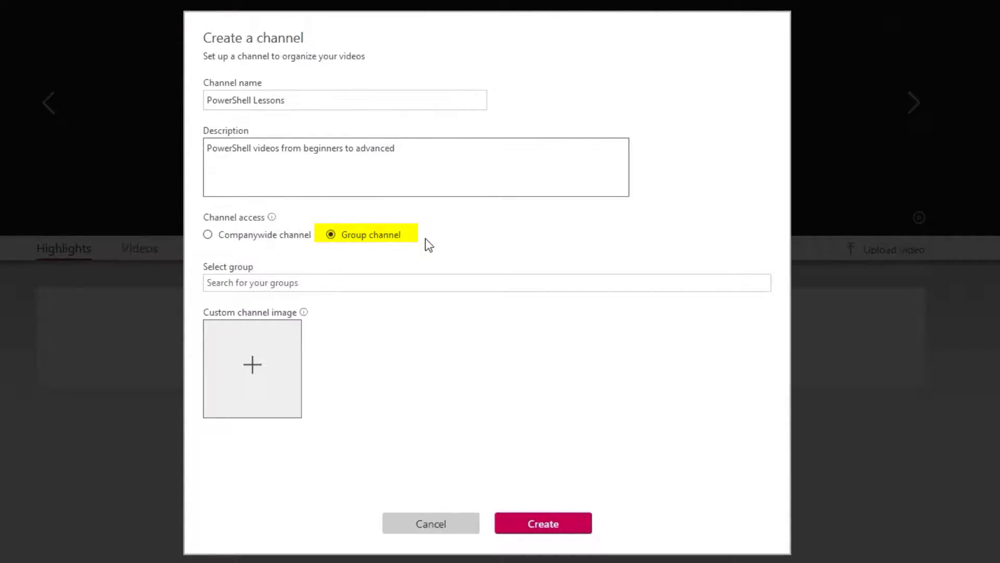
click(313, 283)
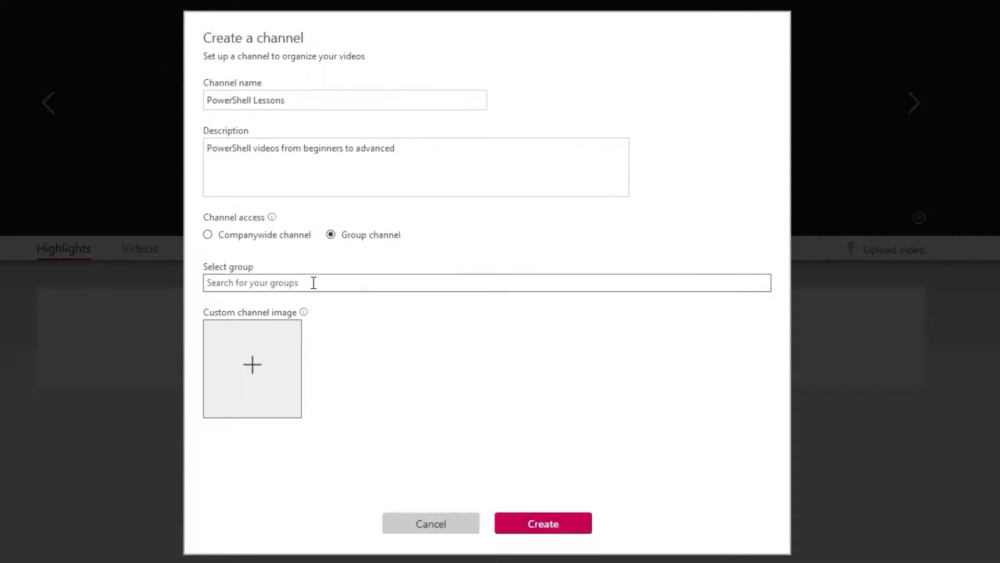
text(tech)
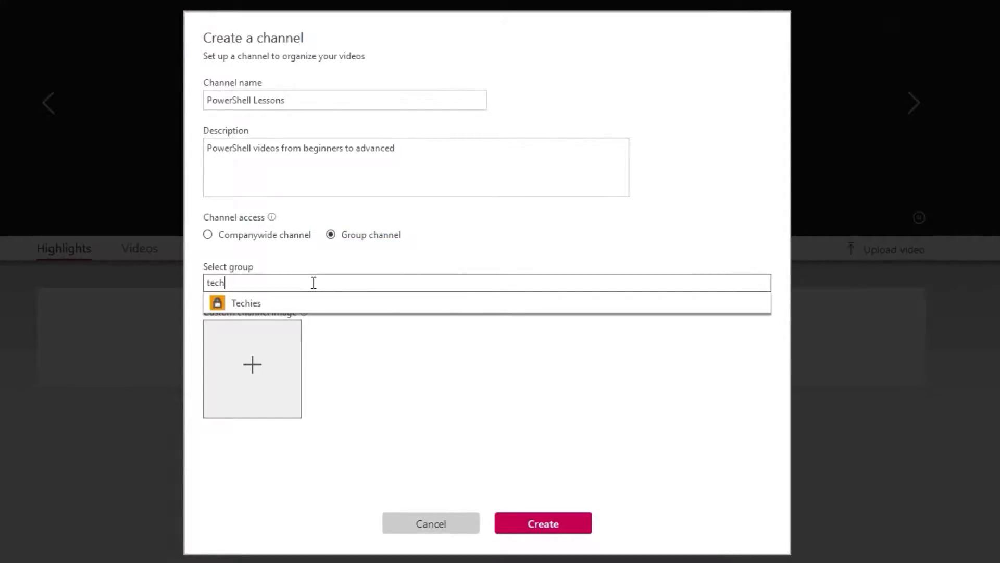
click(303, 305)
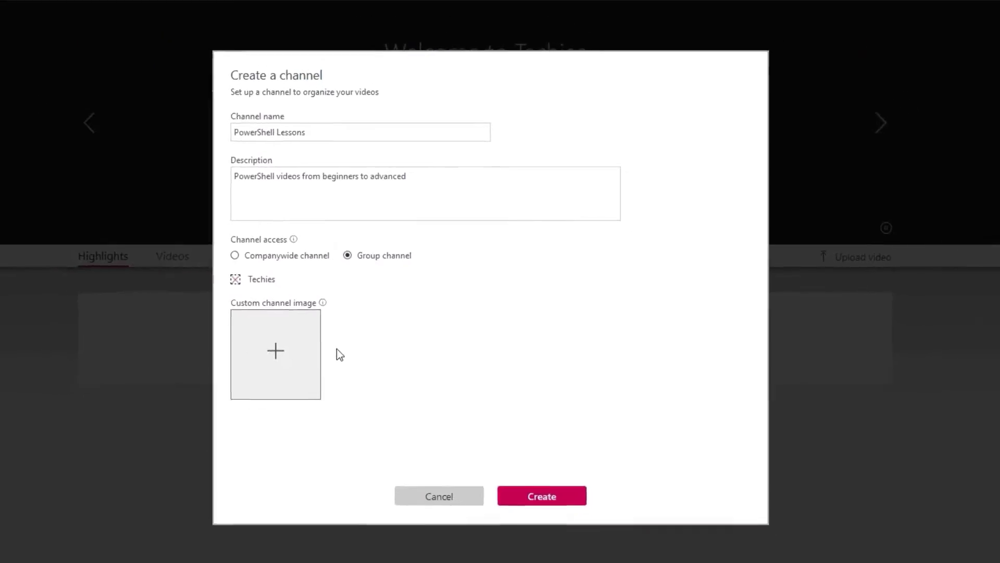
click(560, 461)
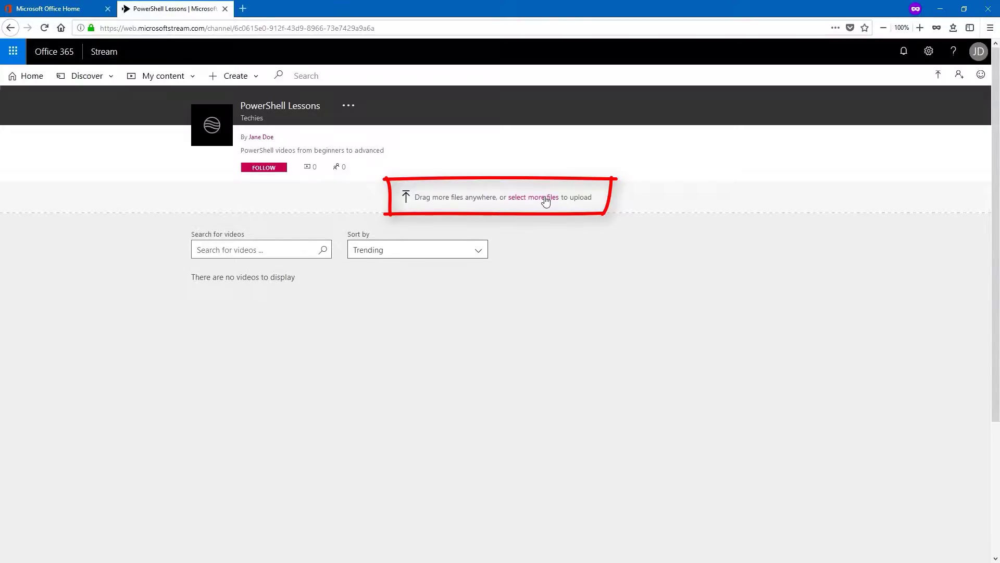
Step: Select How to Create Site Policies in SharePoint.mp4 from the Desktop for upload
click(545, 201)
click(245, 92)
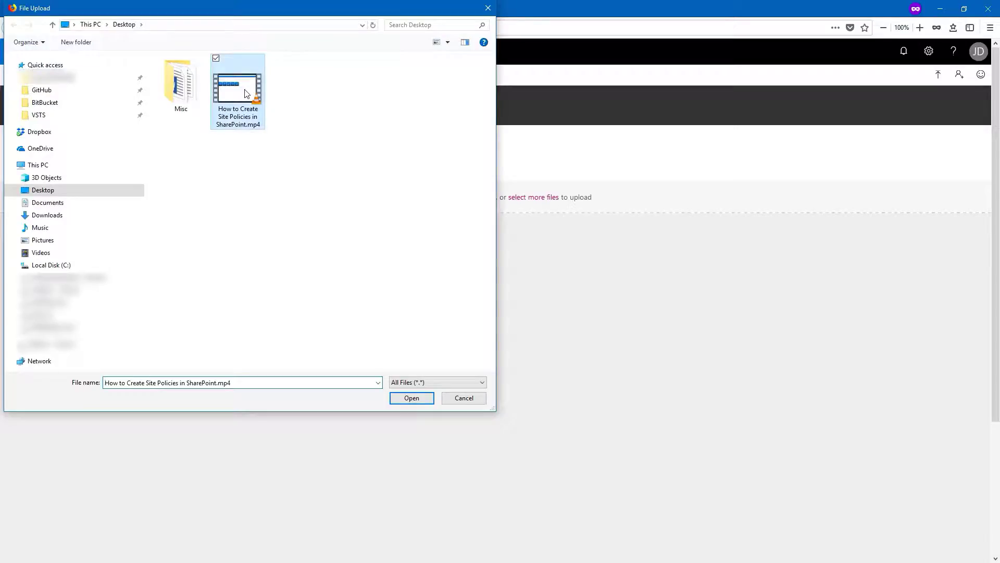
Step: Start the upload, review the Permissions and Options settings, and publish the video now
click(414, 400)
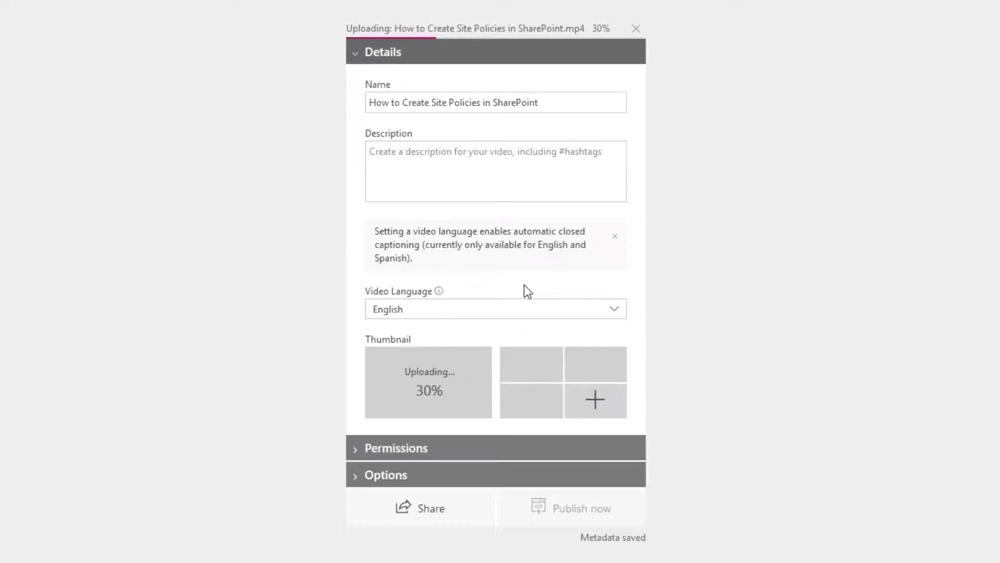
click(467, 449)
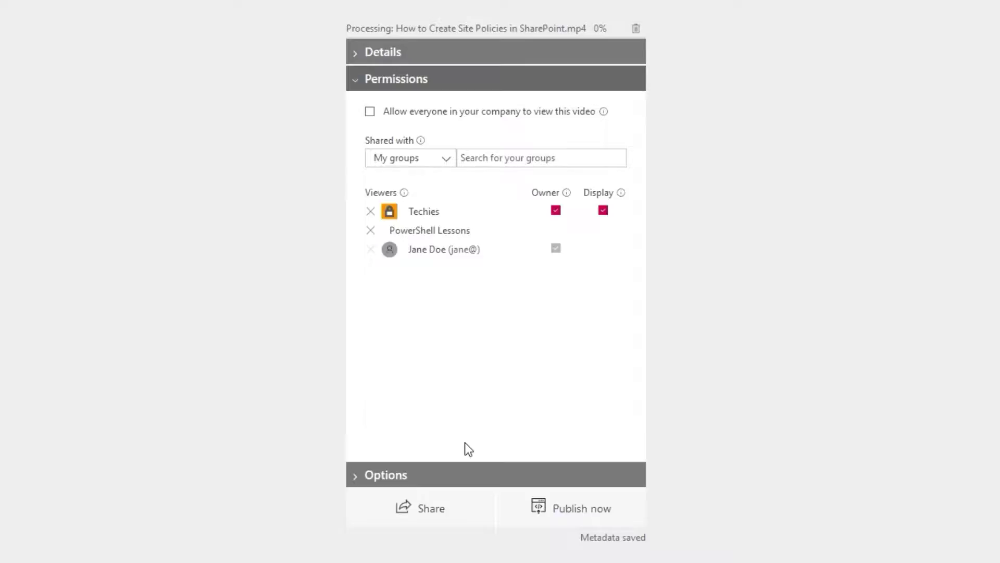
click(467, 477)
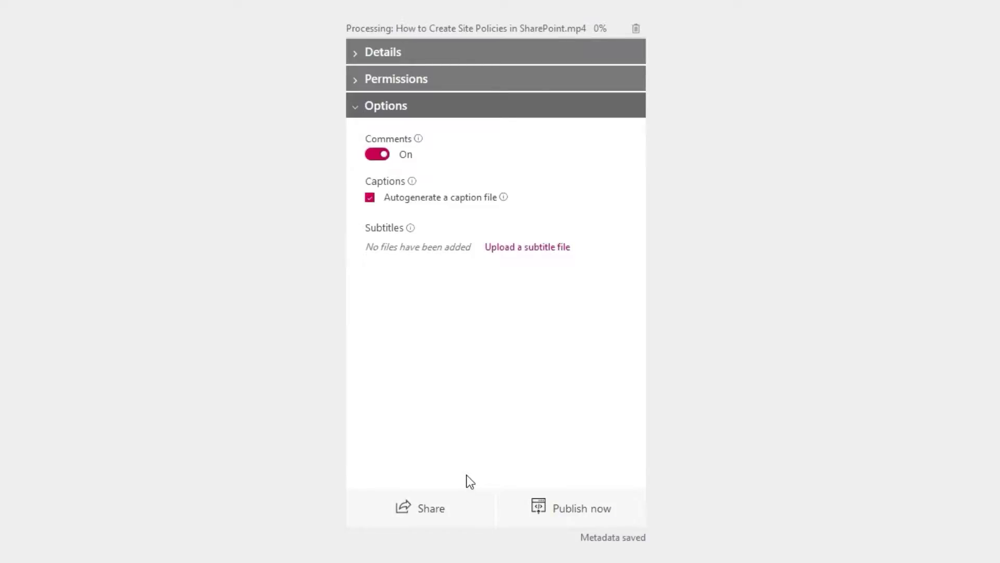
click(585, 509)
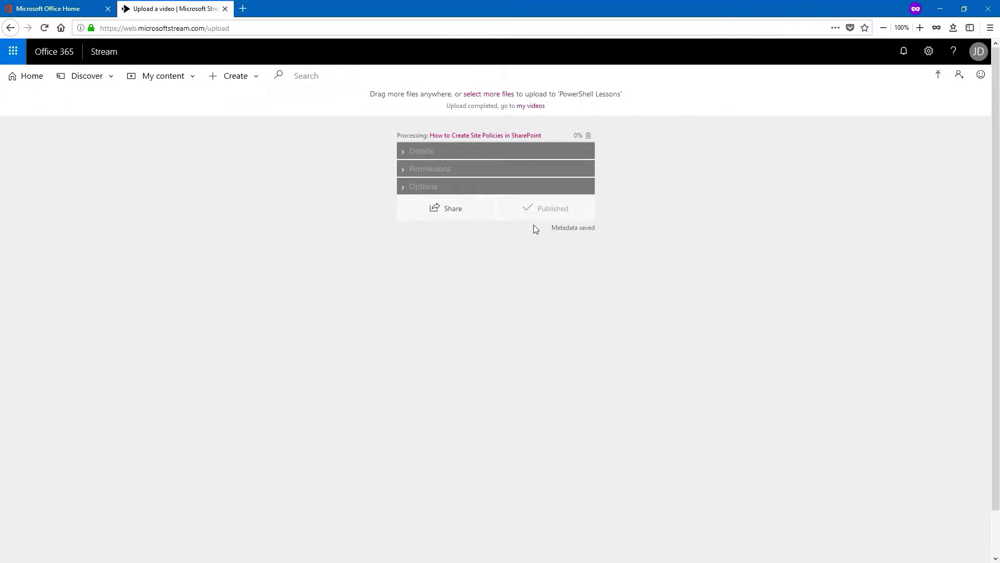
Step: Go back to the Stream home page
click(30, 79)
scroll(123, 320, down, 1)
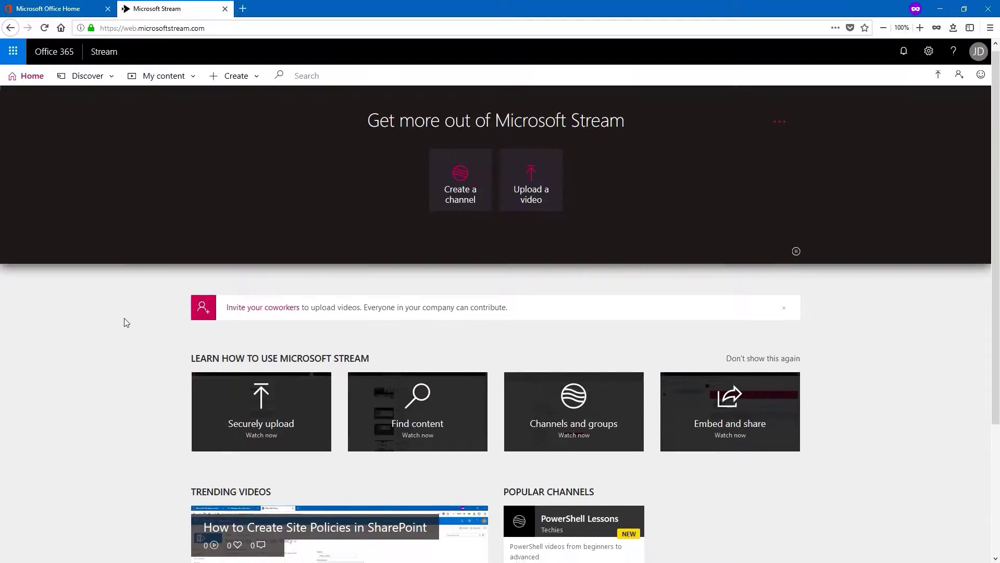
scroll(125, 323, down, 2)
scroll(125, 322, down, 1)
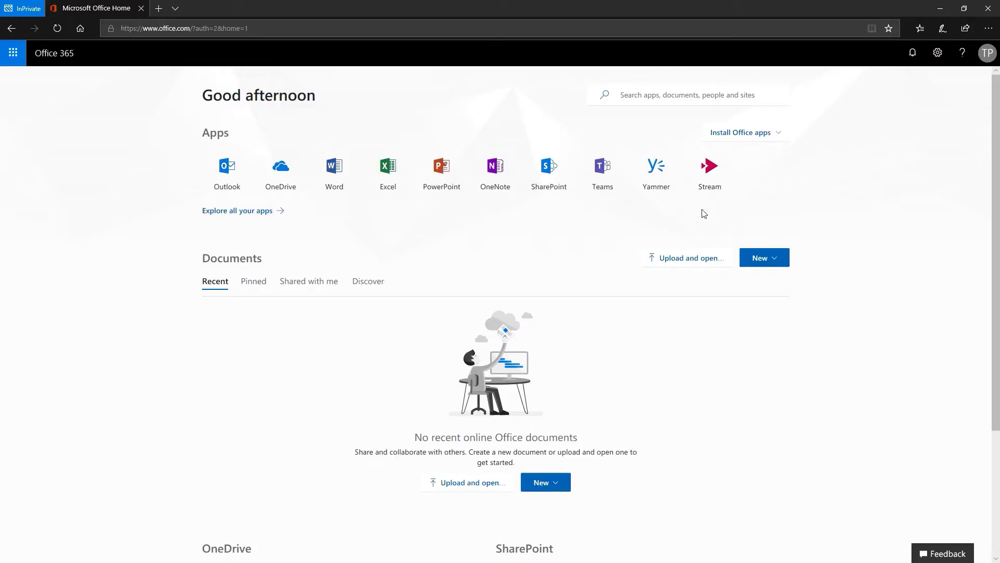
Step: Launch Stream from the Office 365 home page as the other user
click(720, 186)
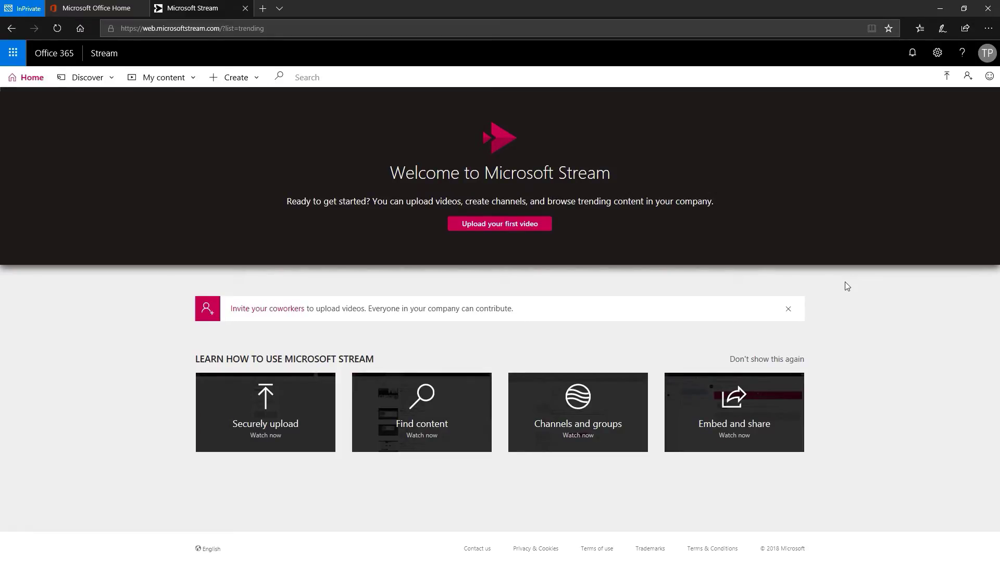
Step: Replace the address bar URL with the published video's pasted link
click(328, 30)
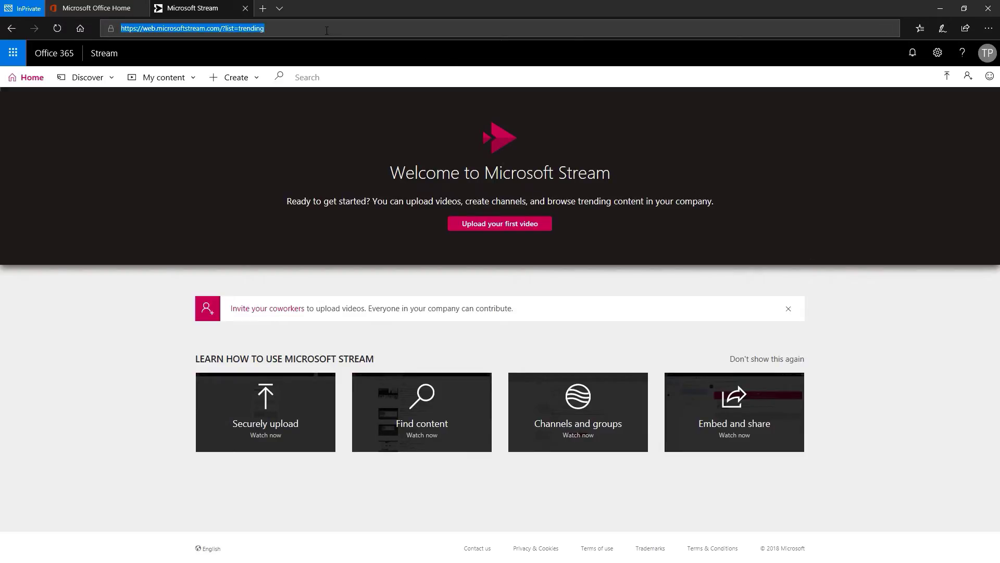
text(https://web.microsoftstream.com/video/1f4cc767-1c9e-432b-b3ae-f9b57e966438?list=trending)
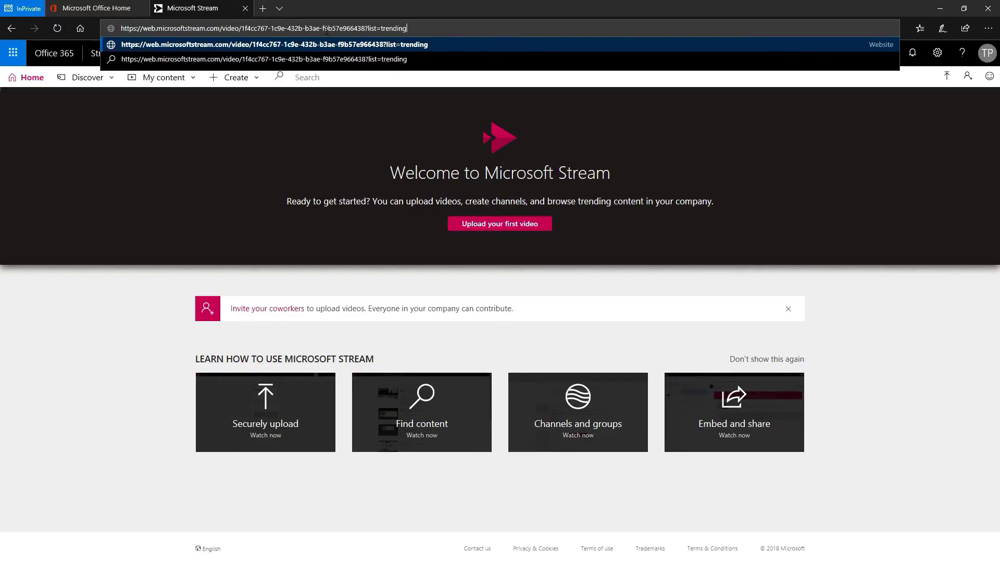